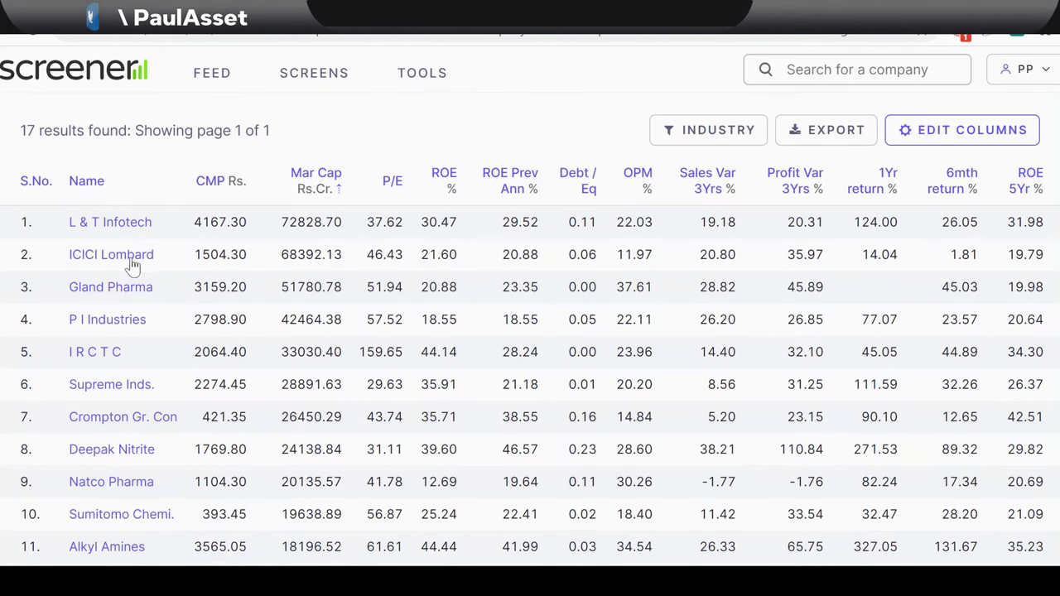
- Look through the list of screened companies from L & T Infotech down to C D S L
scroll(131, 298, down, 2)
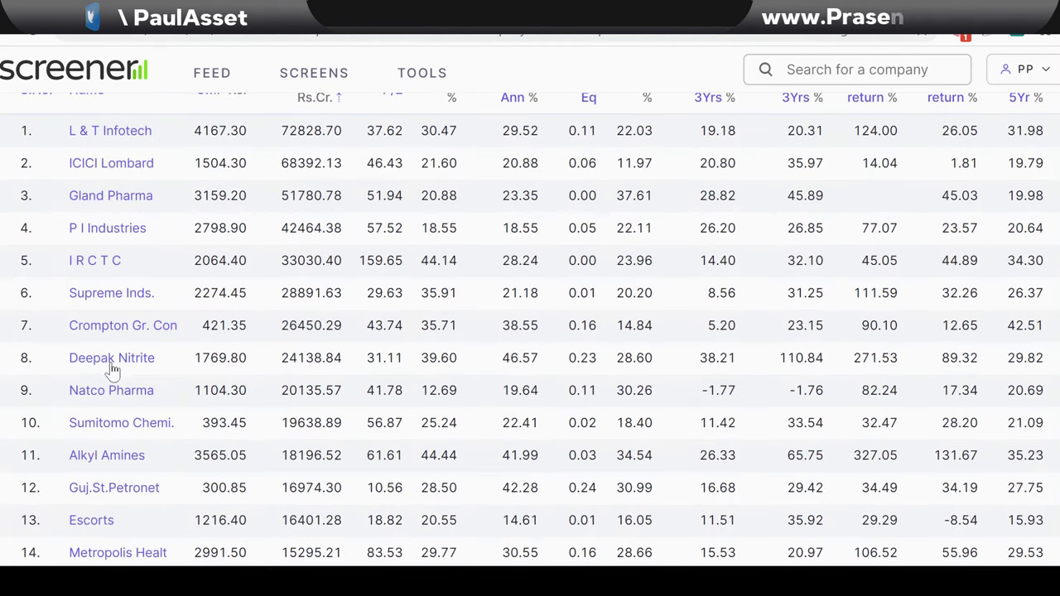
scroll(113, 377, down, 4)
scroll(114, 377, down, 2)
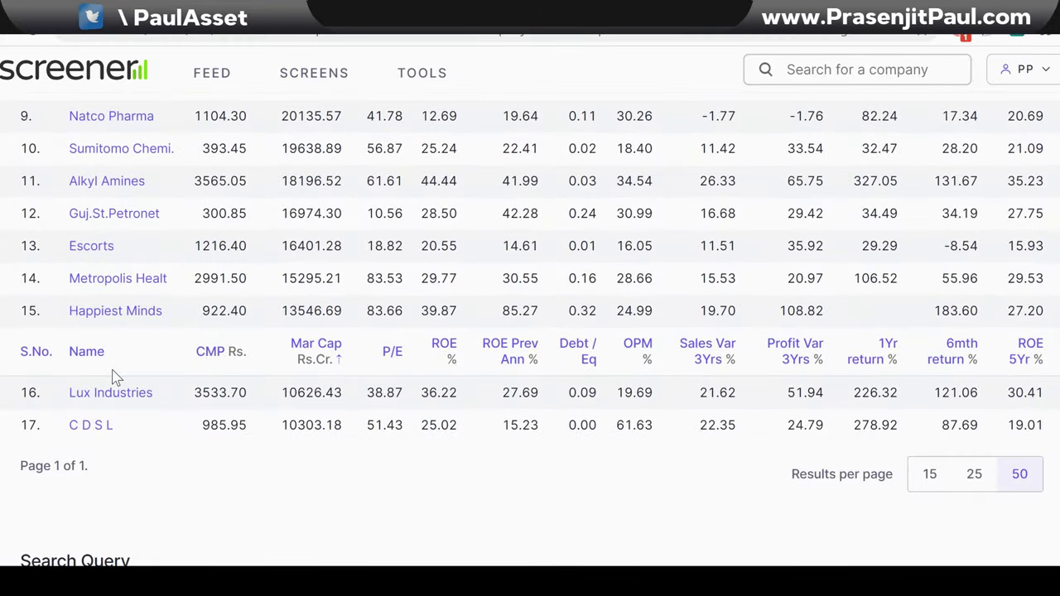
scroll(116, 377, up, 8)
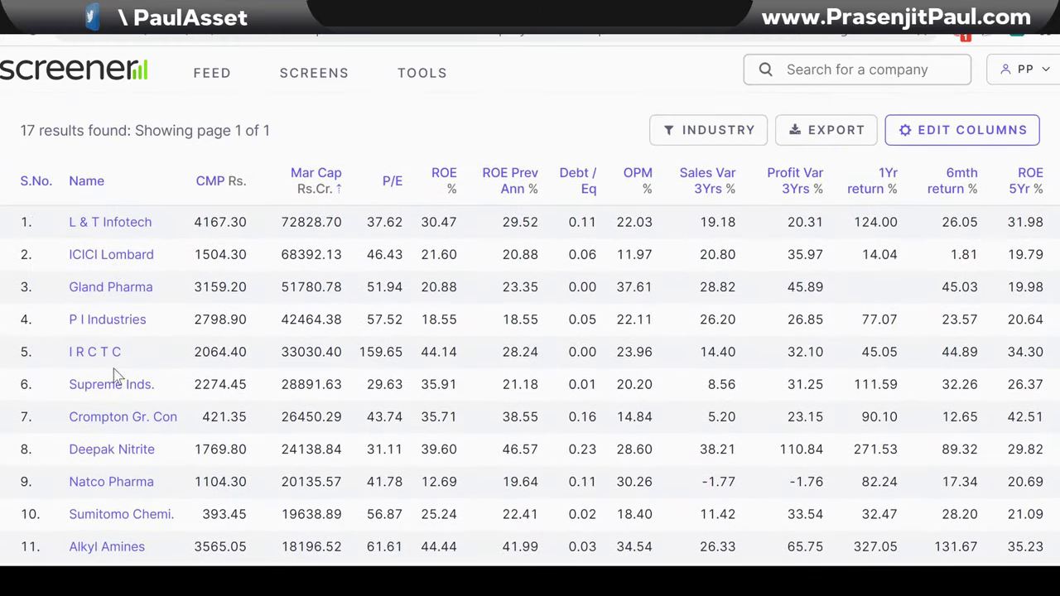
scroll(171, 347, down, 10)
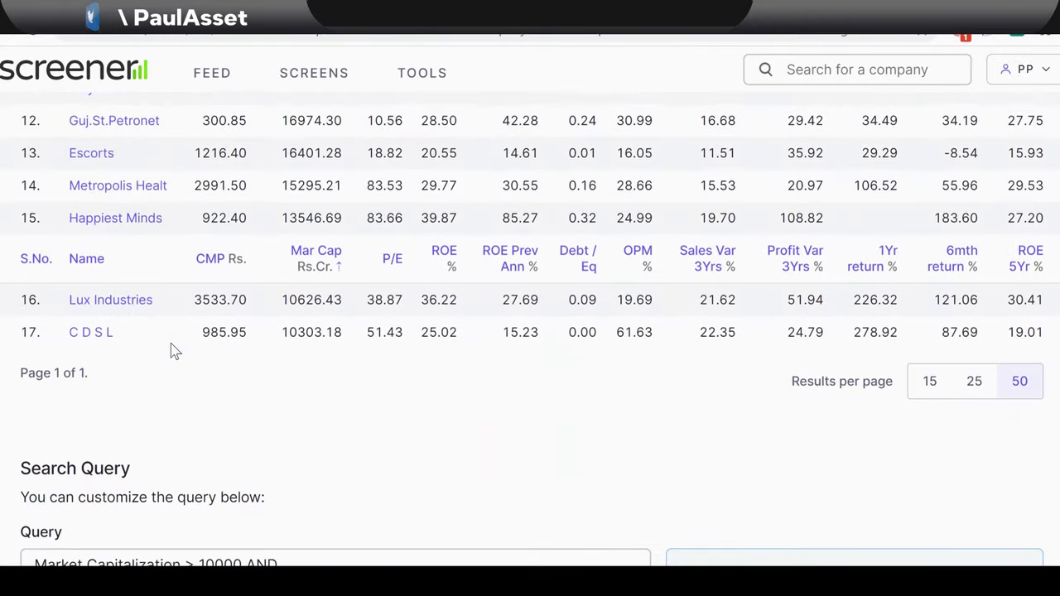
scroll(174, 351, down, 2)
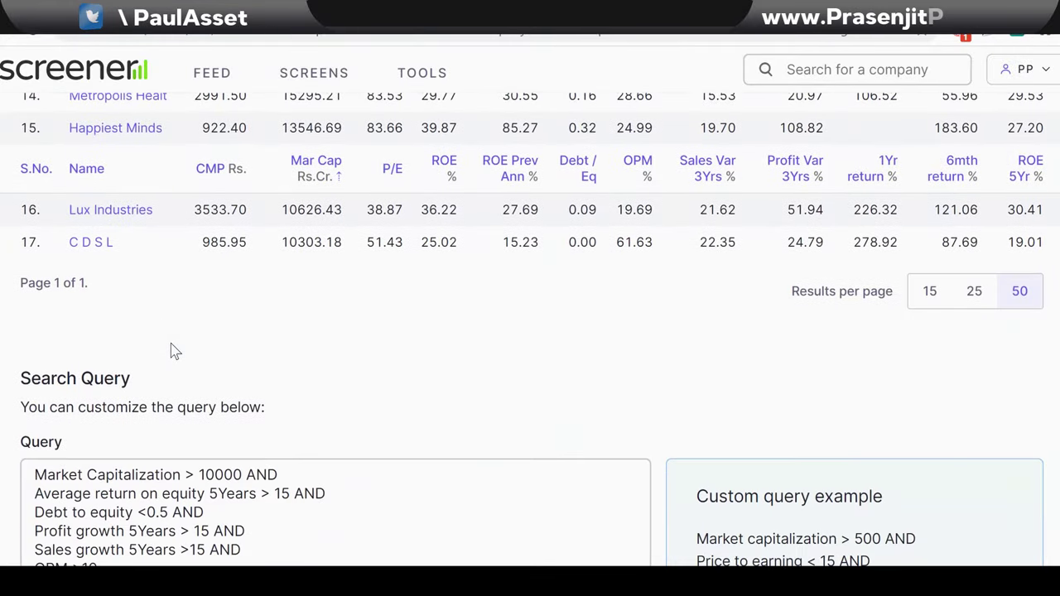
scroll(172, 347, up, 12)
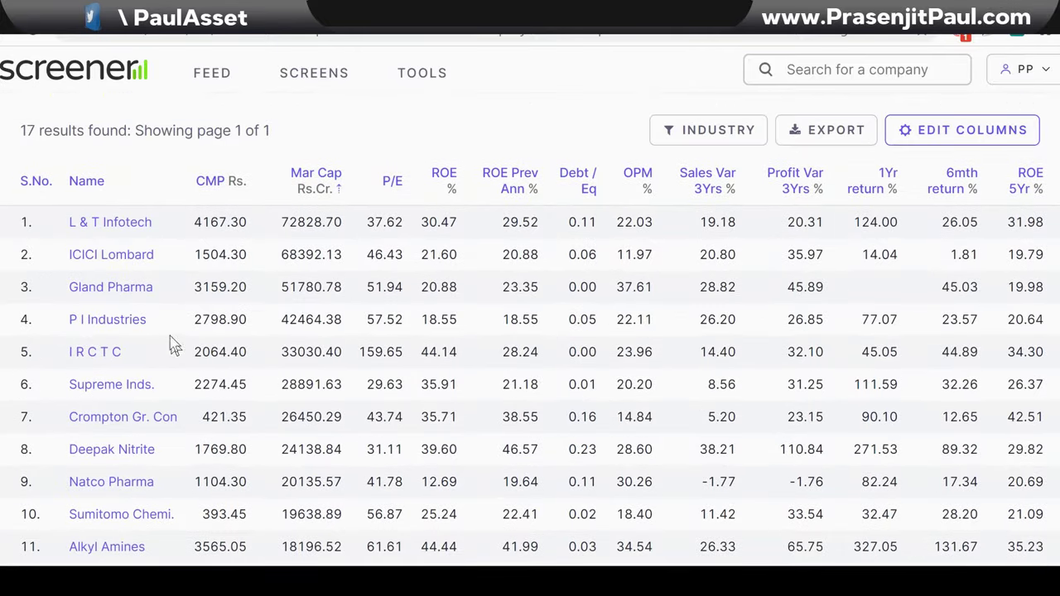
- Open the Gland Pharma company page and look over its key ratios, price chart and pros and cons
click(110, 287)
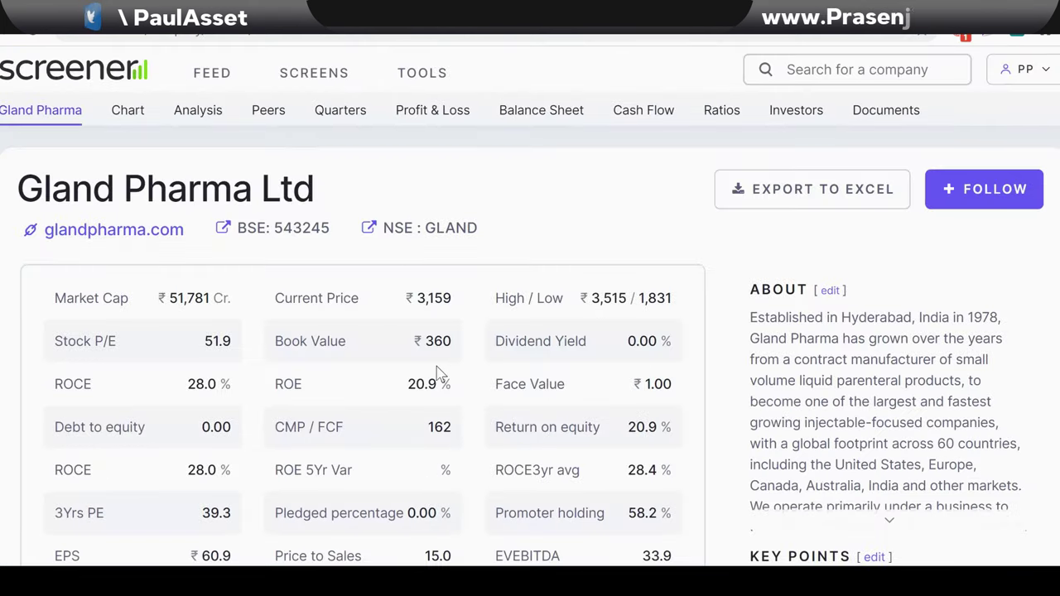
scroll(442, 373, down, 6)
scroll(441, 373, down, 4)
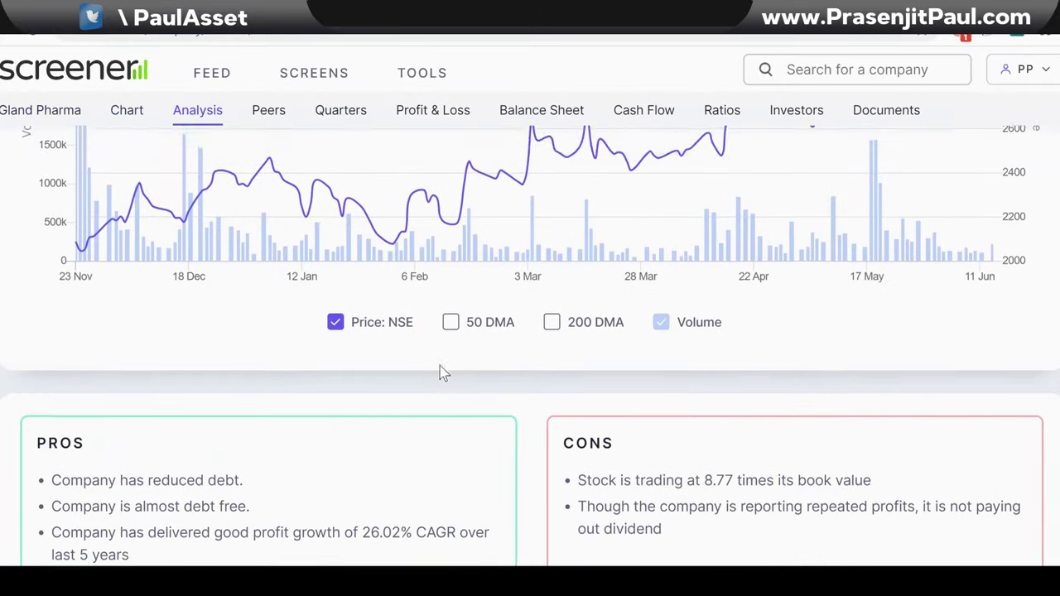
scroll(439, 372, up, 4)
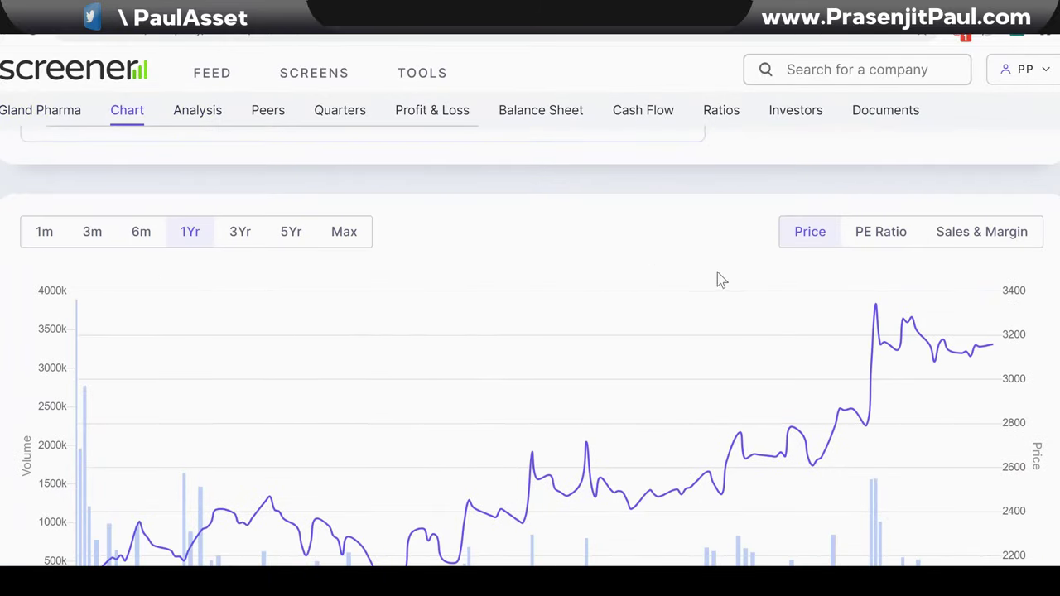
scroll(358, 385, down, 3)
scroll(365, 383, up, 6)
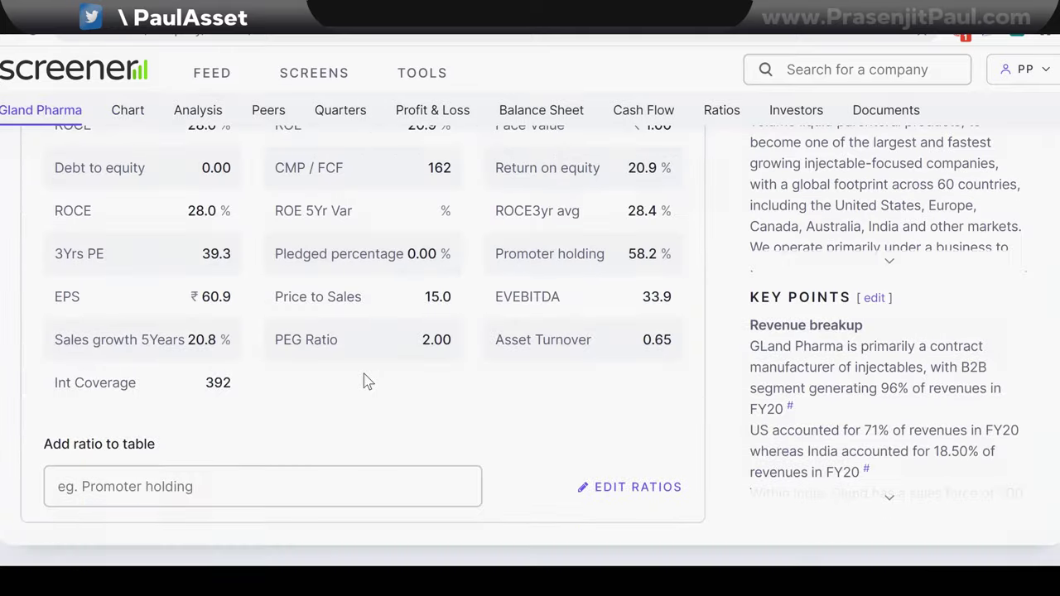
scroll(368, 379, up, 3)
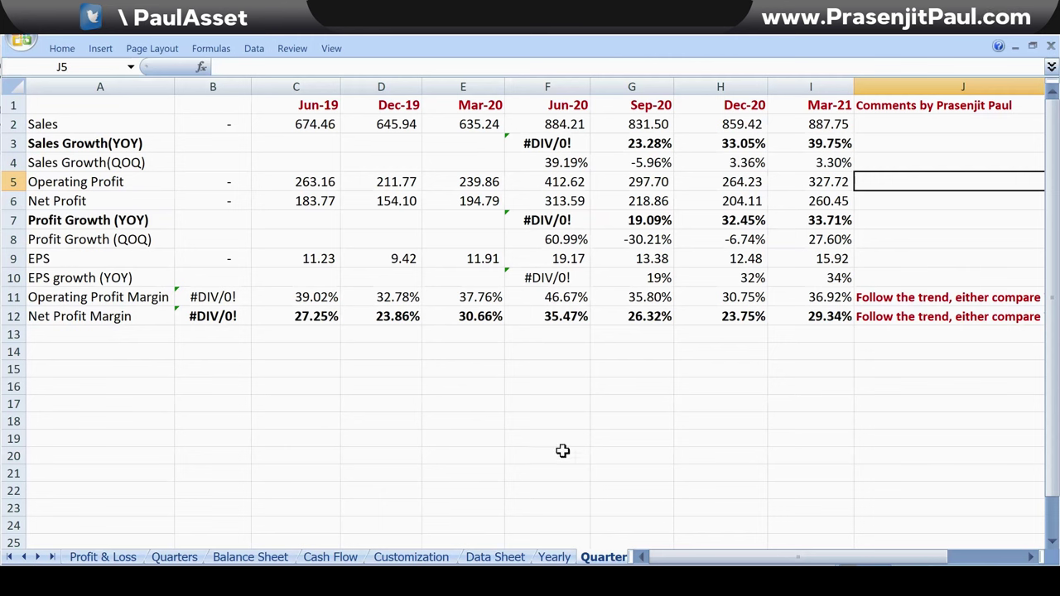
- Open the Yearly sheet of the Gland Pharma workbook in Excel and examine the Return on Equity and Debt to equity ratio rows
click(553, 558)
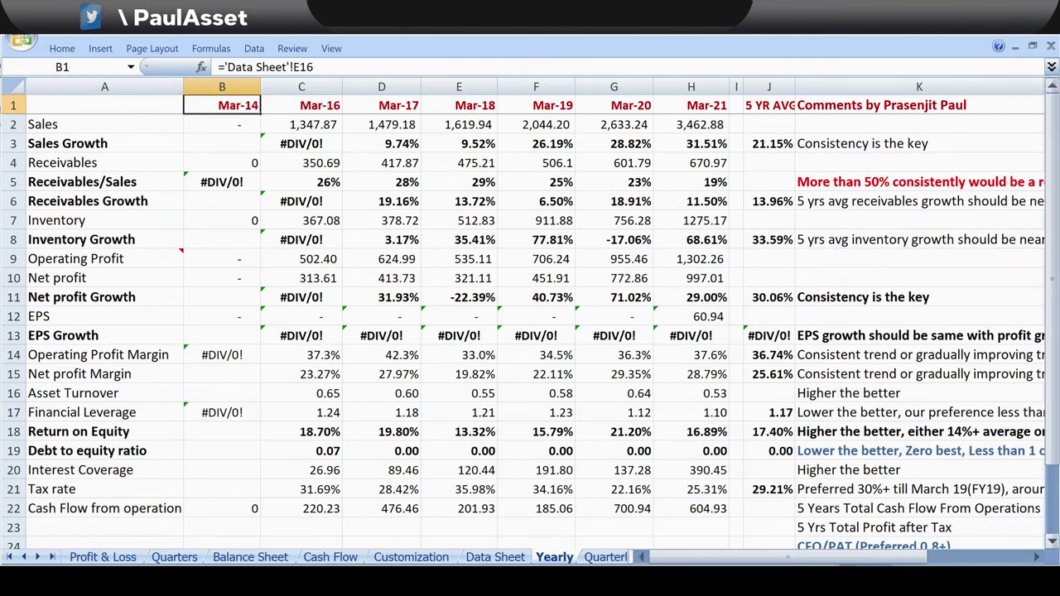
click(1042, 257)
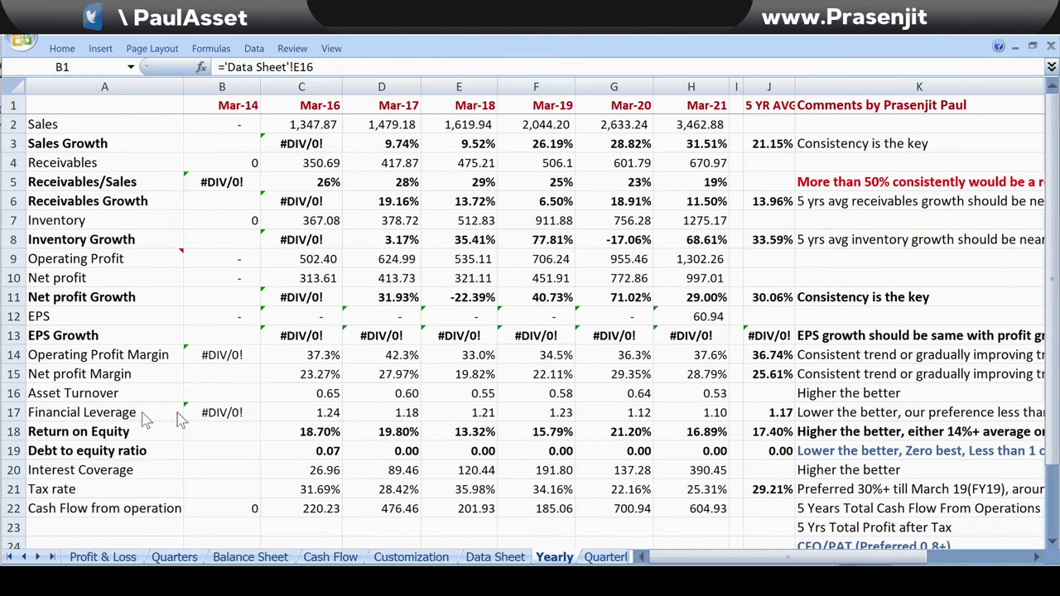
mouse_move(21, 422)
mouse_down()
mouse_move(233, 446)
mouse_move(717, 461)
mouse_up()
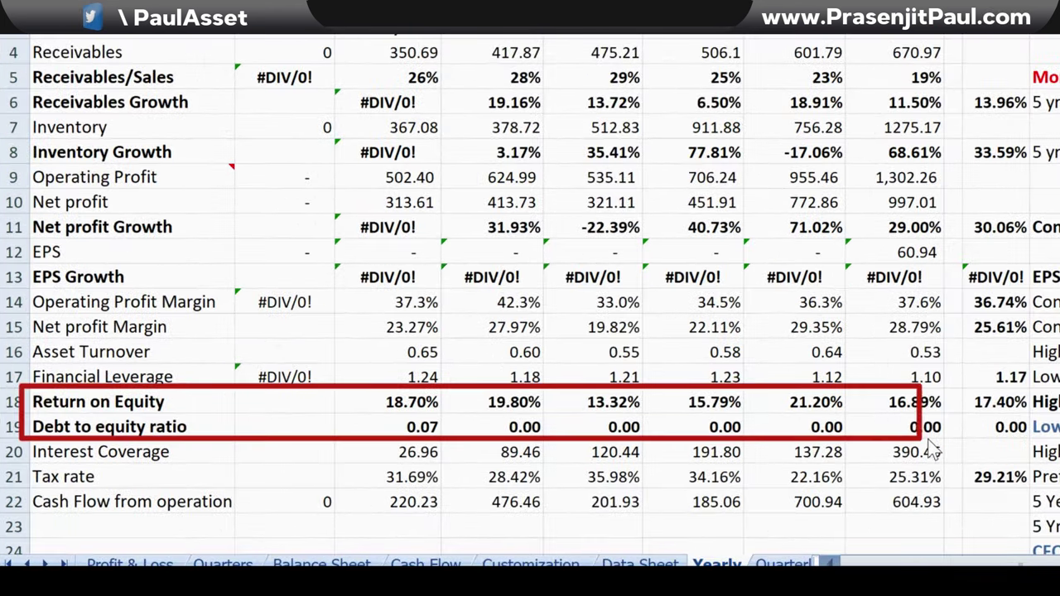
mouse_move(932, 447)
mouse_down()
mouse_move(954, 445)
mouse_move(945, 443)
mouse_up()
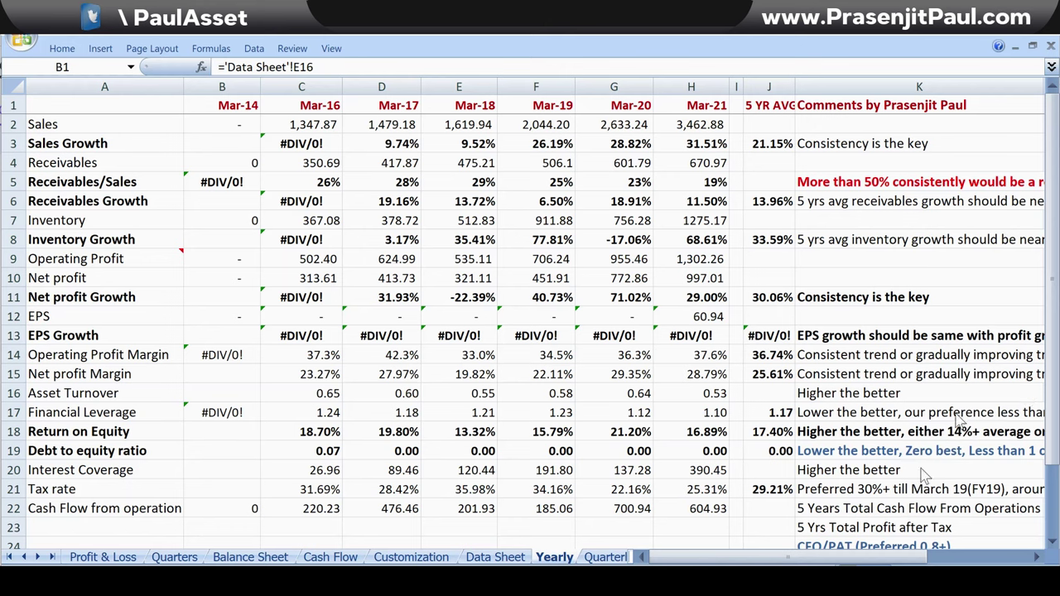
- Examine the five-year cash flow from operations, profit after tax and CFO/PAT figures beneath the comments on the Yearly sheet
click(1050, 423)
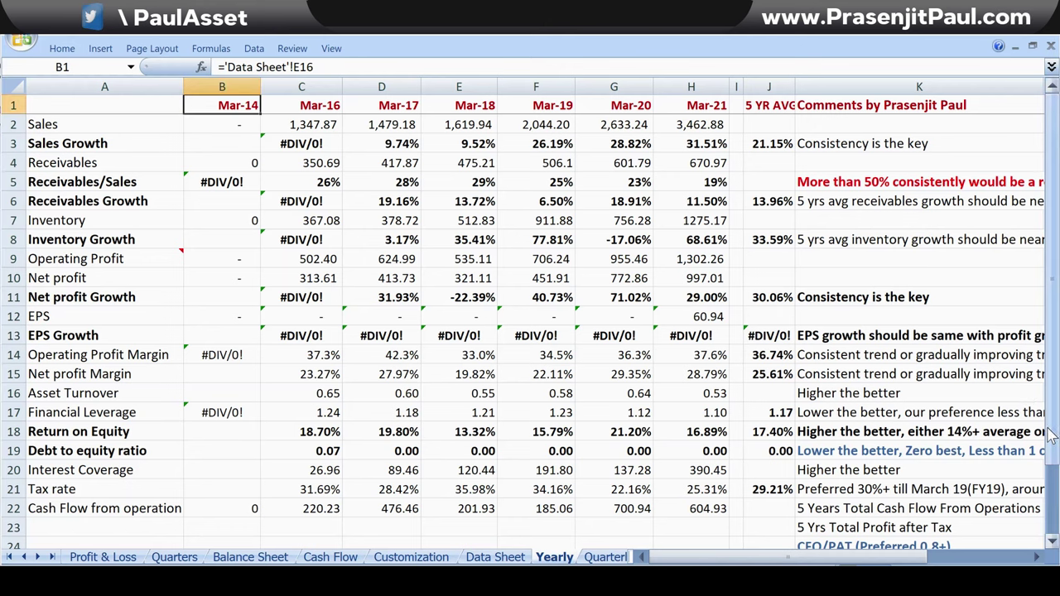
drag(1053, 435, 1053, 445)
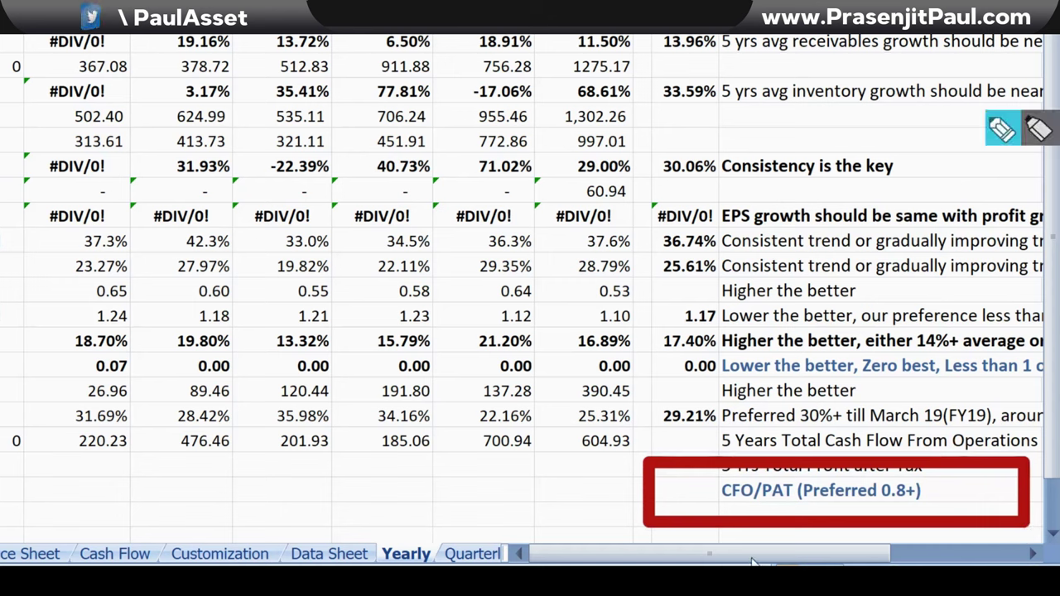
drag(797, 560, 848, 561)
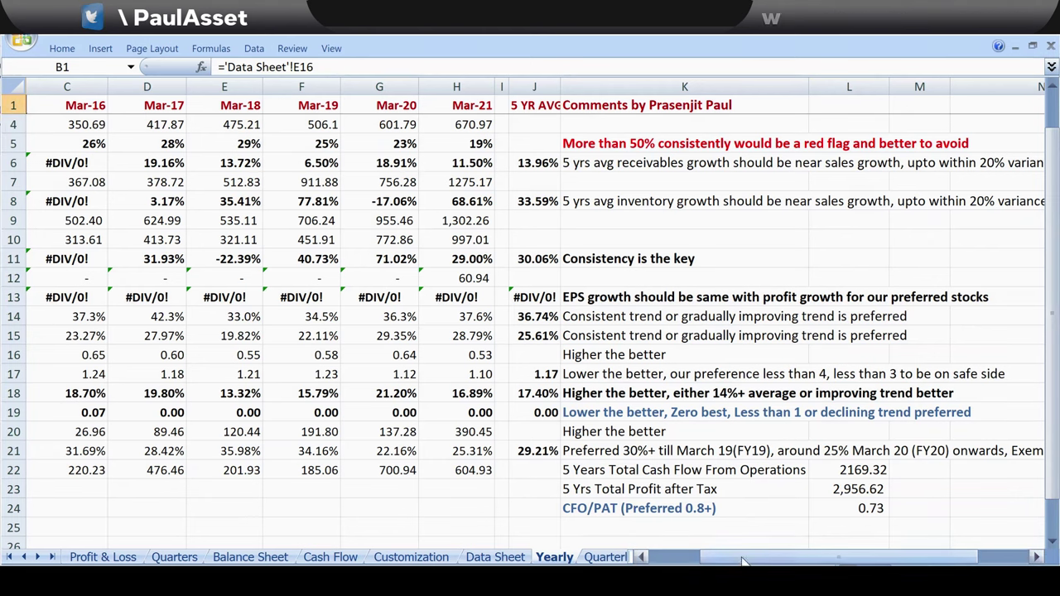
- Return to the start of the Yearly sheet and close Gland Pharma.xlsx without saving the changes
drag(743, 562, 584, 546)
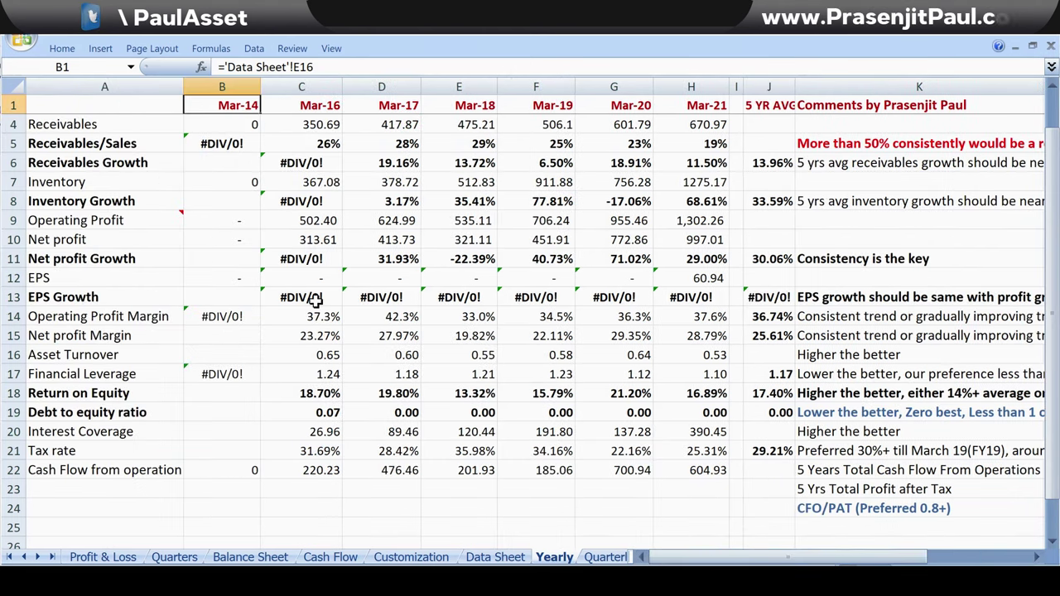
scroll(302, 316, up, 1)
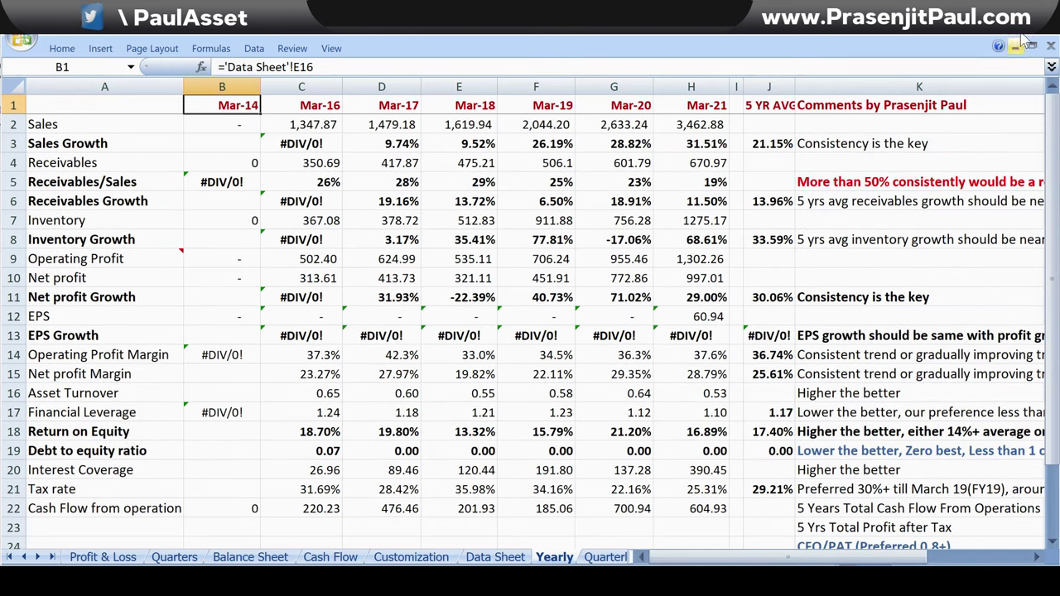
click(1048, 30)
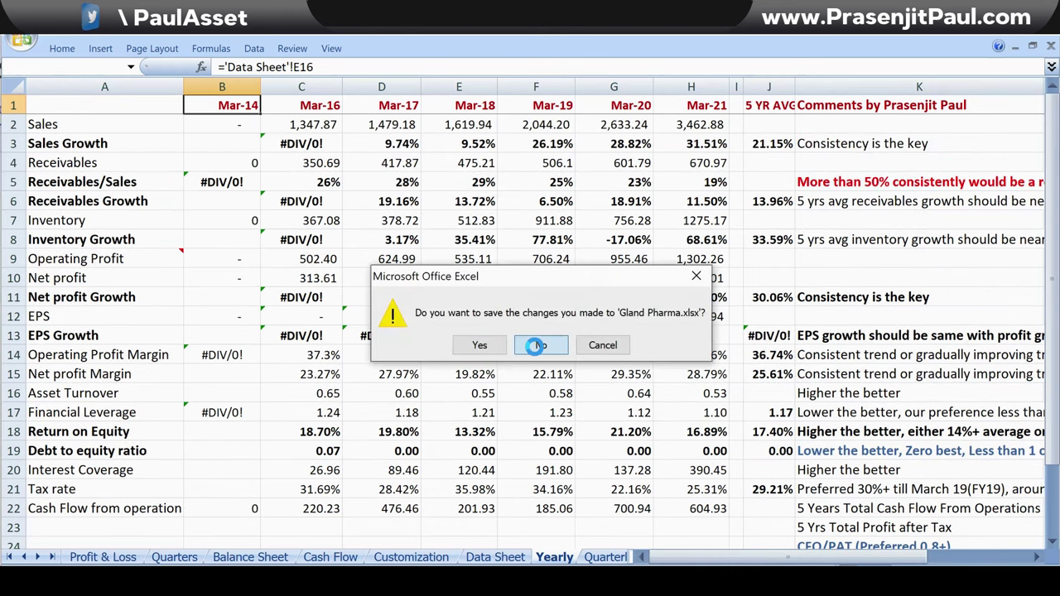
click(540, 346)
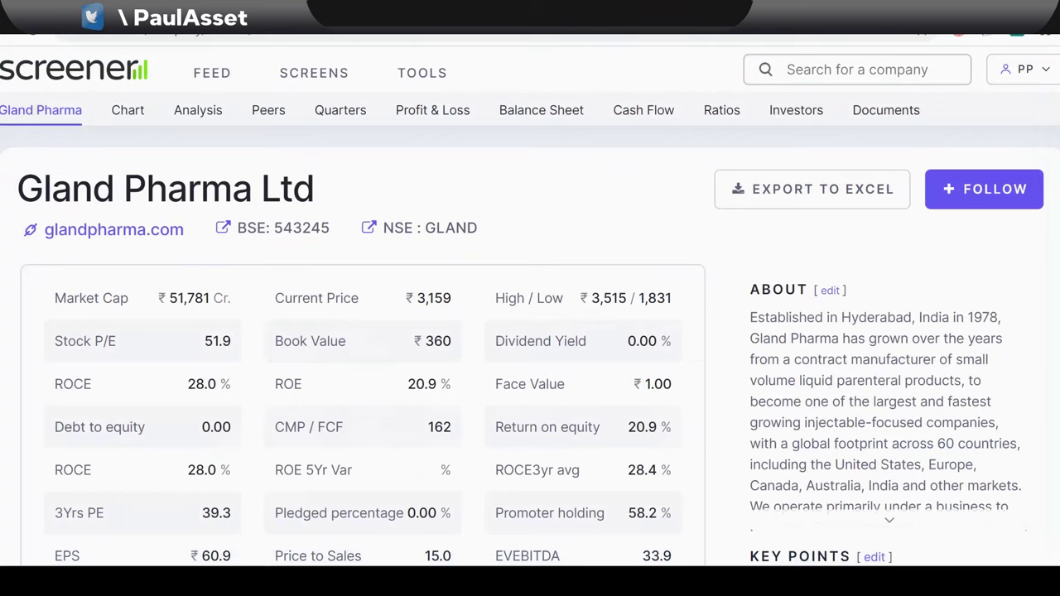
- Open the L & T Infotech company page from the Screener results and view its price chart over 5 years
key(alt+Left)
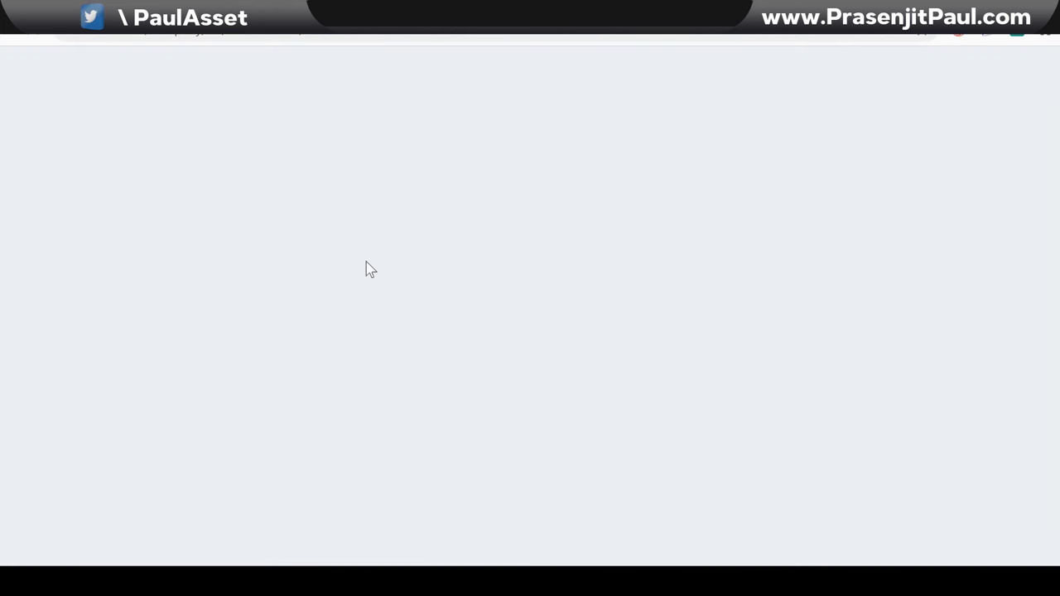
scroll(370, 270, down, 5)
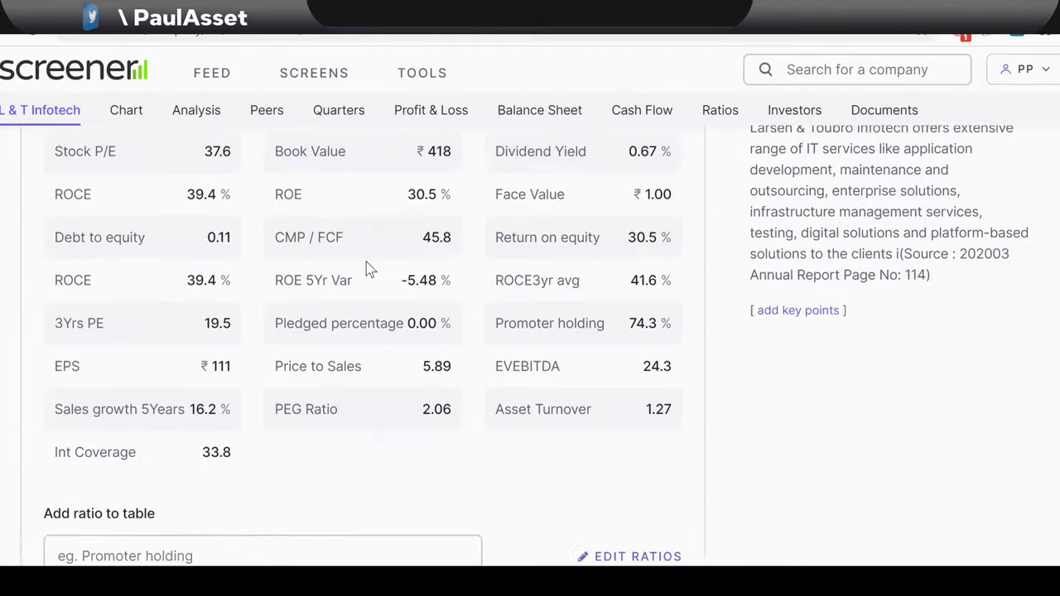
scroll(370, 271, down, 2)
click(286, 331)
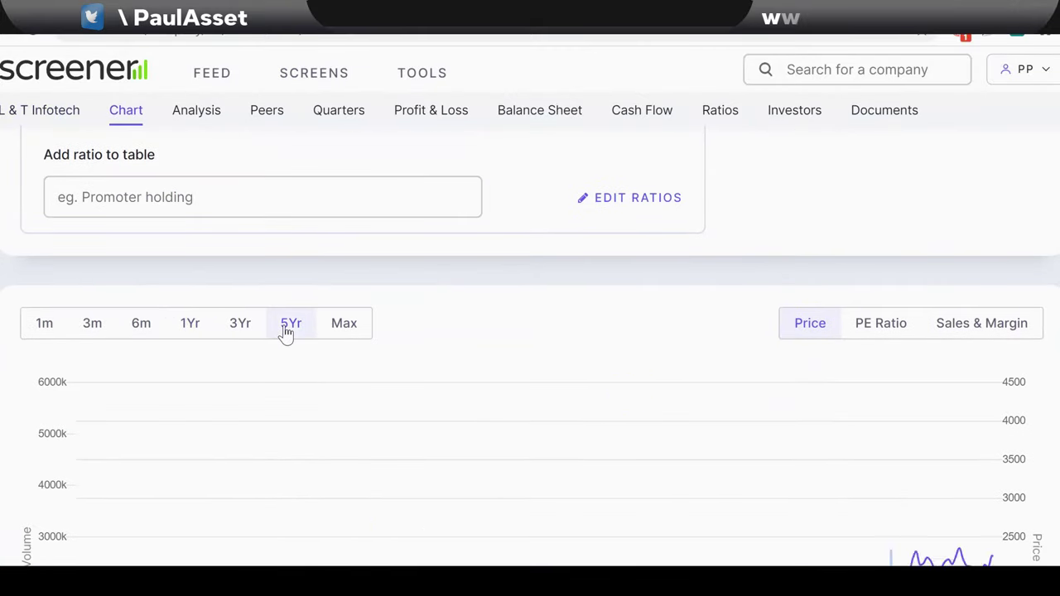
scroll(286, 332, down, 1)
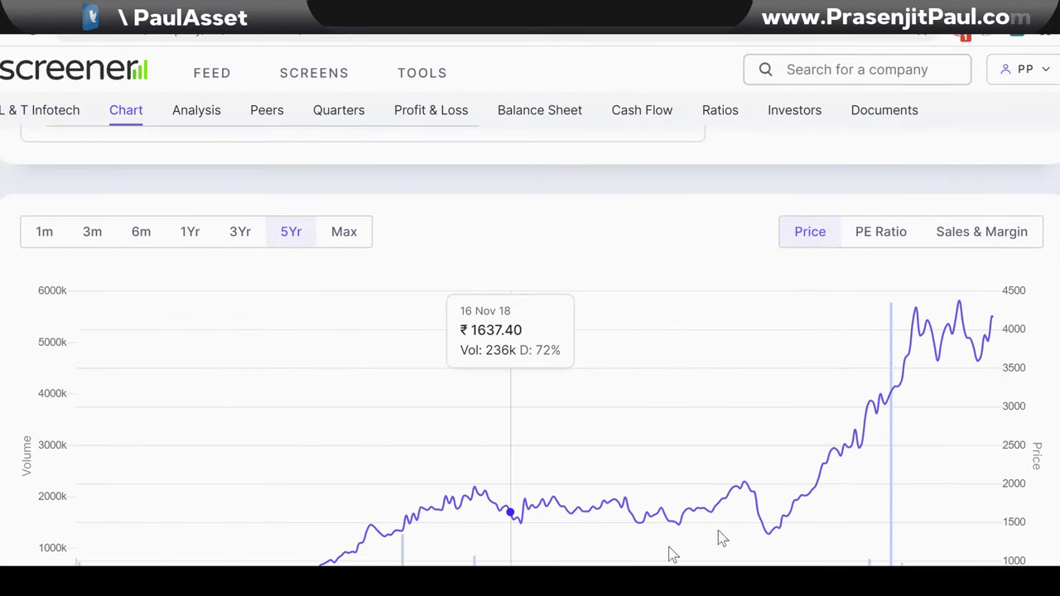
- Return to the query results and examine the 1-year and 6-month returns of the listed companies
key(alt+Left)
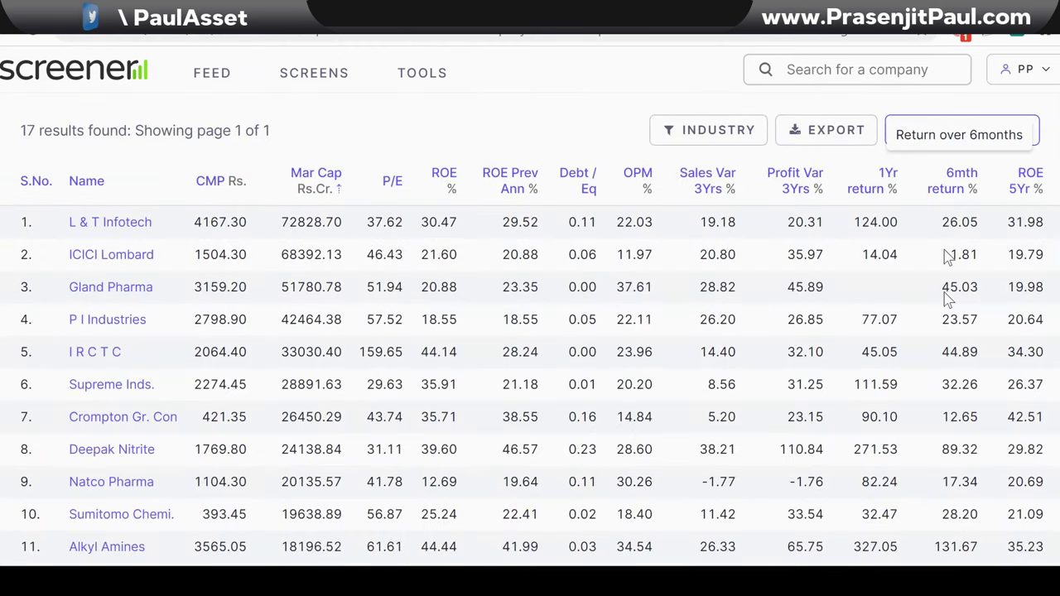
scroll(937, 402, down, 3)
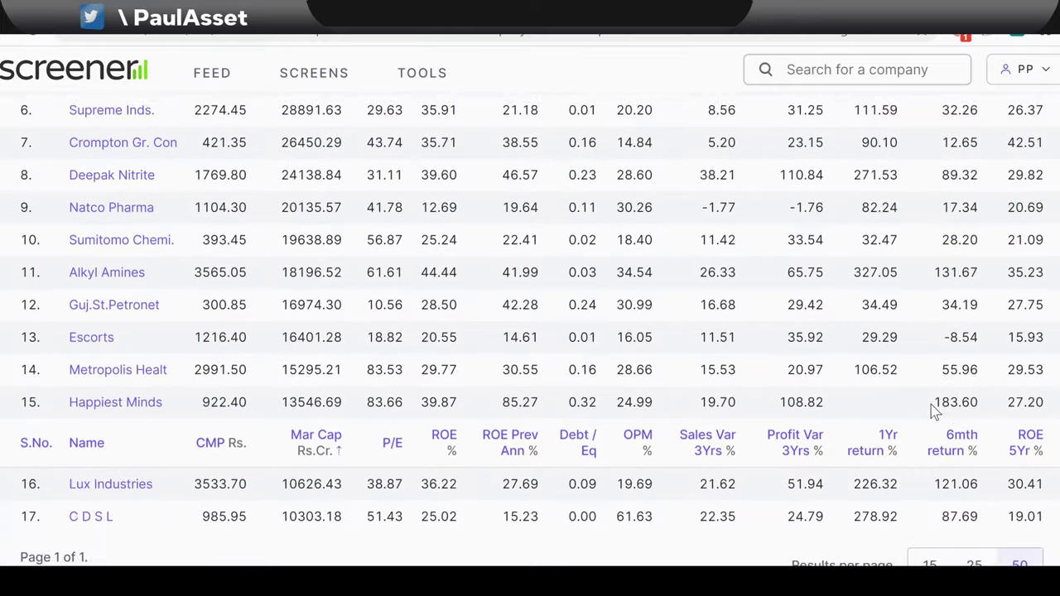
scroll(933, 412, down, 1)
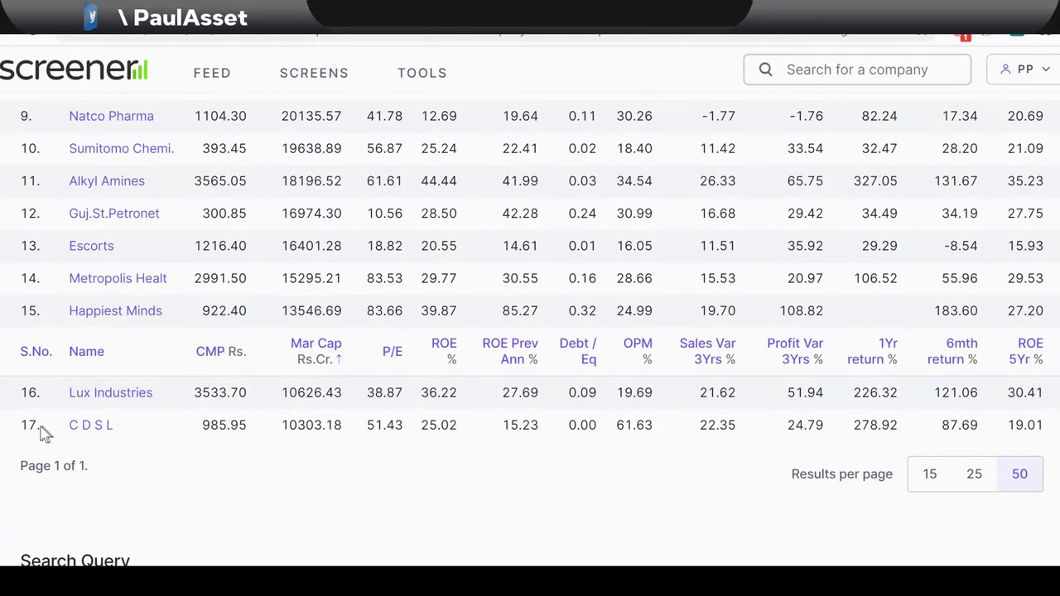
scroll(705, 434, up, 4)
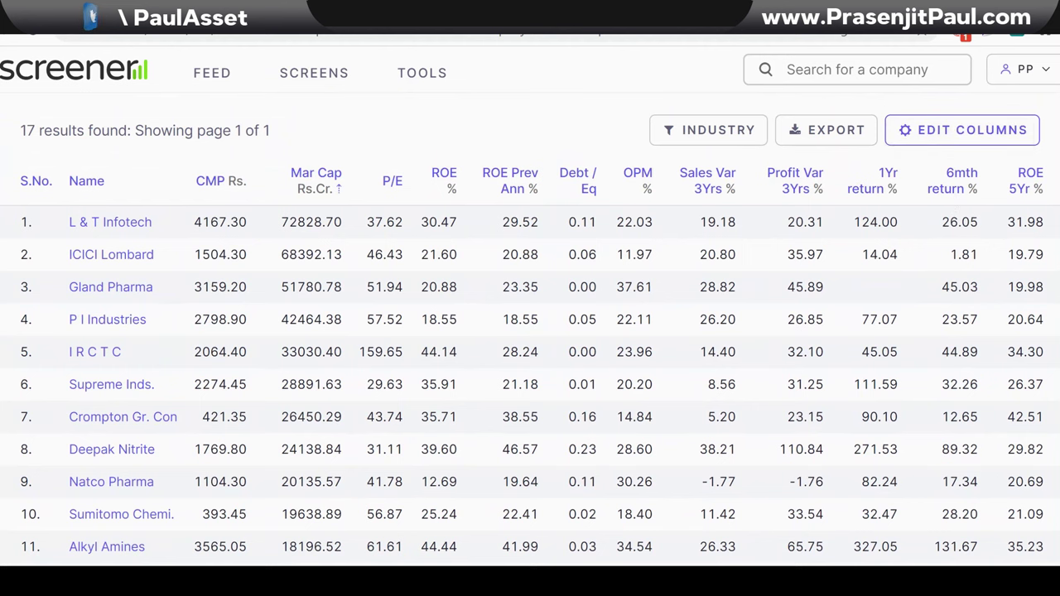
scroll(973, 383, down, 3)
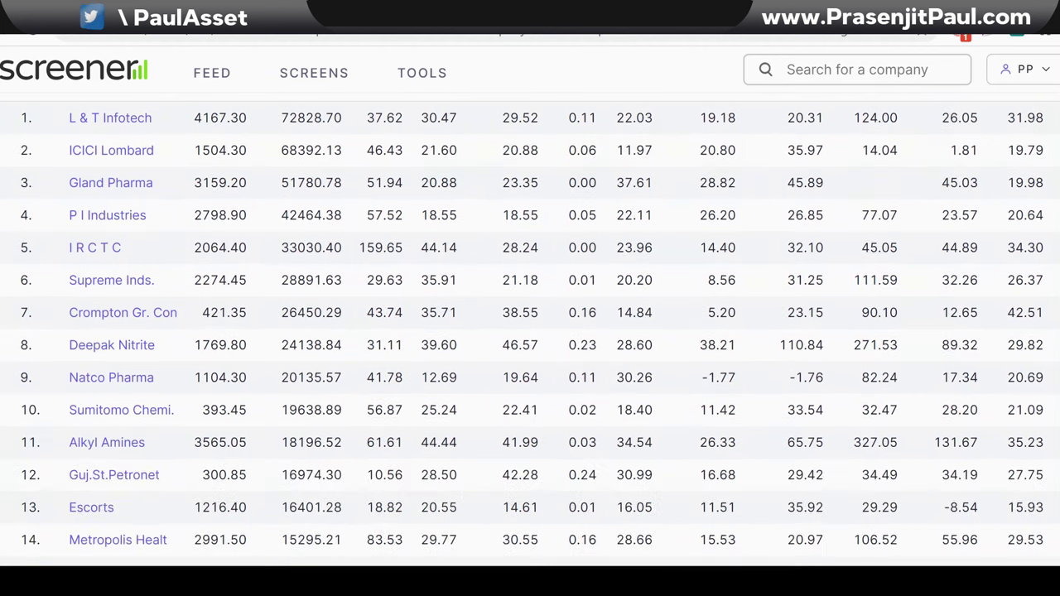
scroll(971, 379, up, 2)
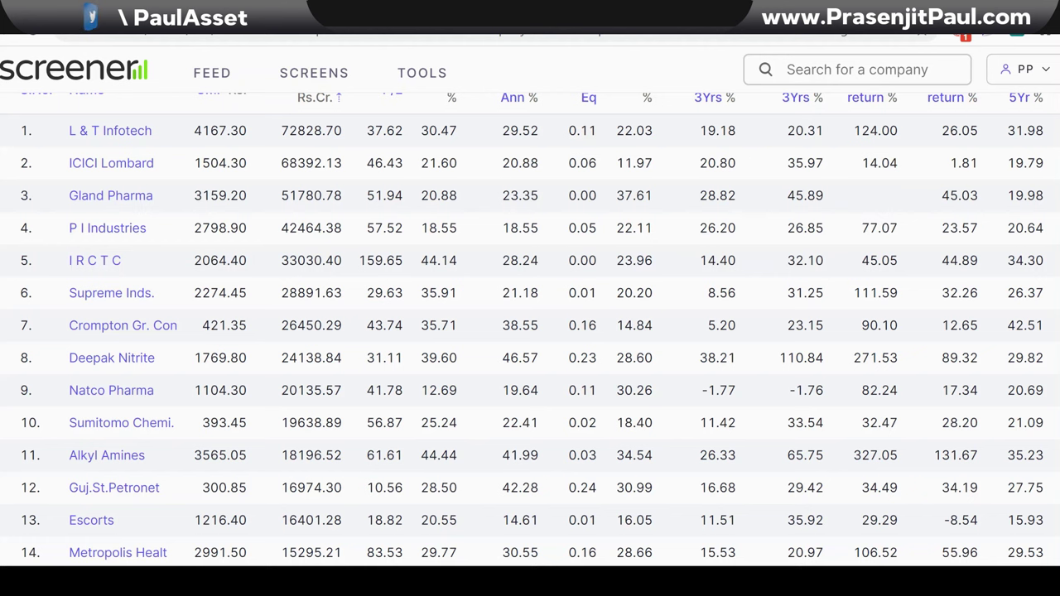
scroll(958, 230, down, 3)
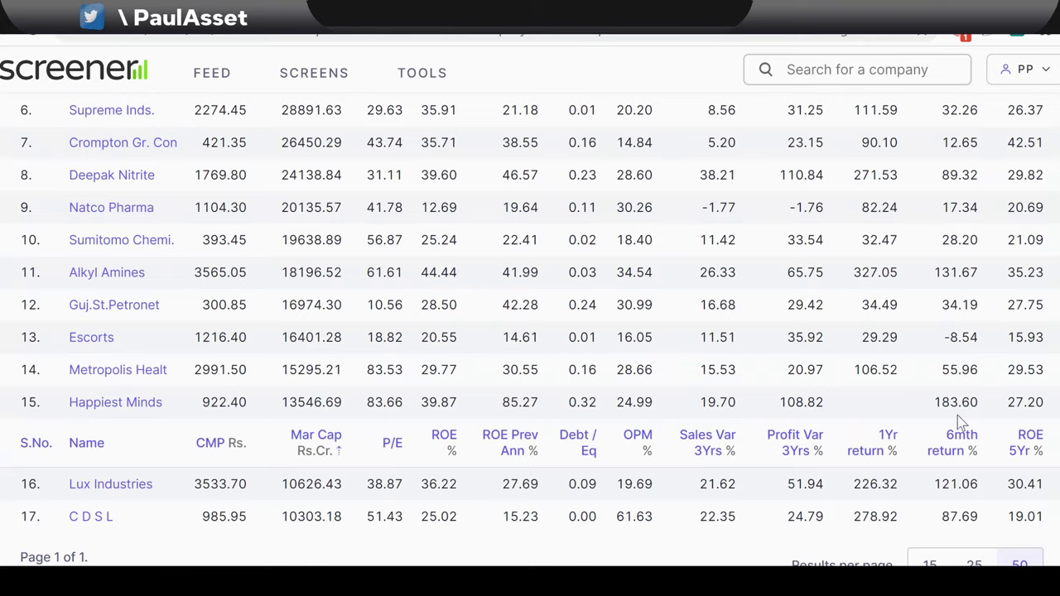
scroll(959, 419, up, 5)
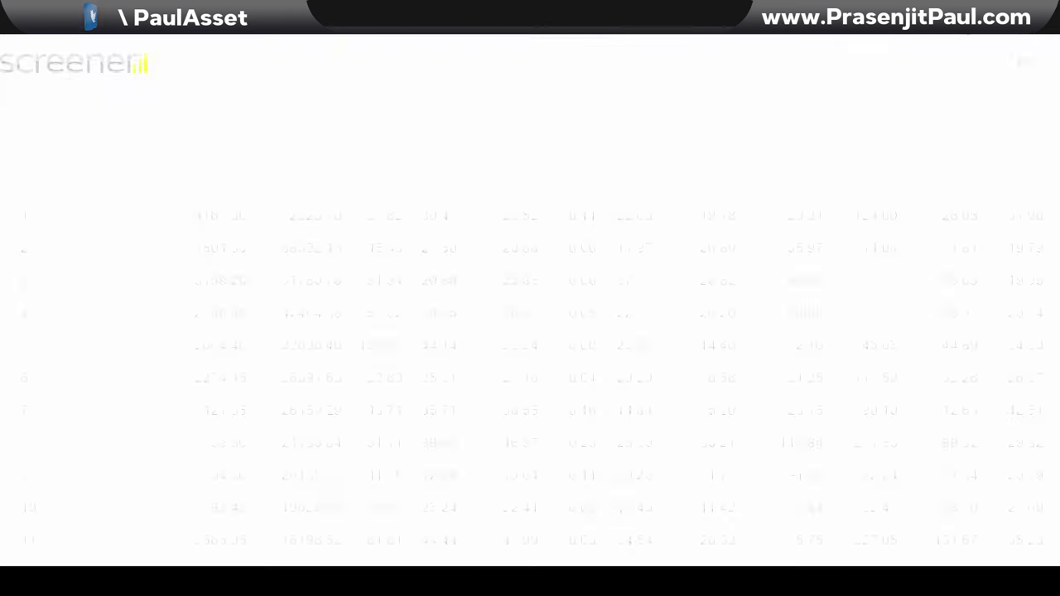
scroll(667, 279, down, 3)
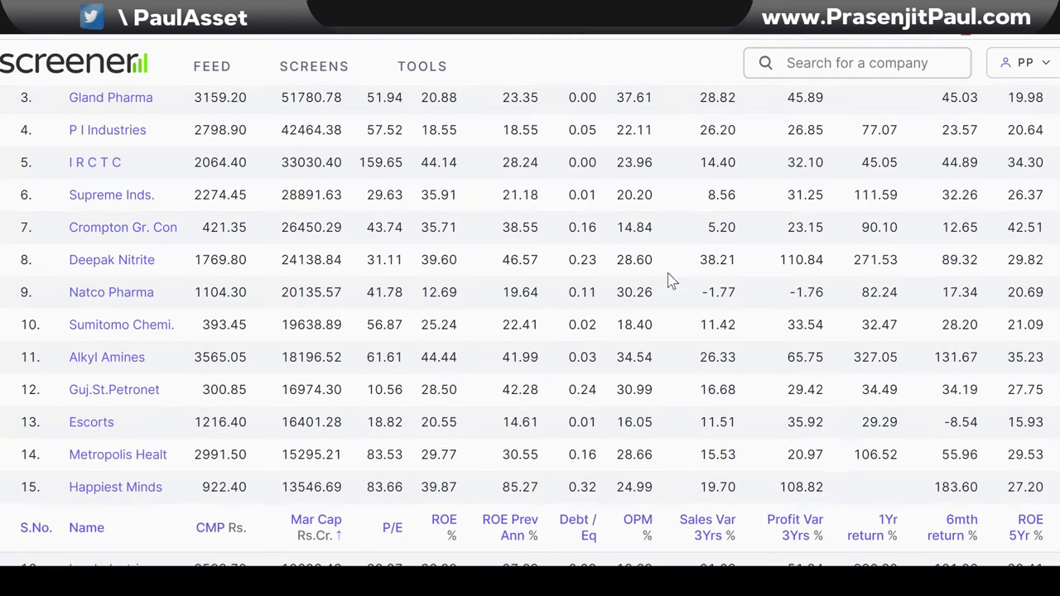
scroll(671, 282, up, 3)
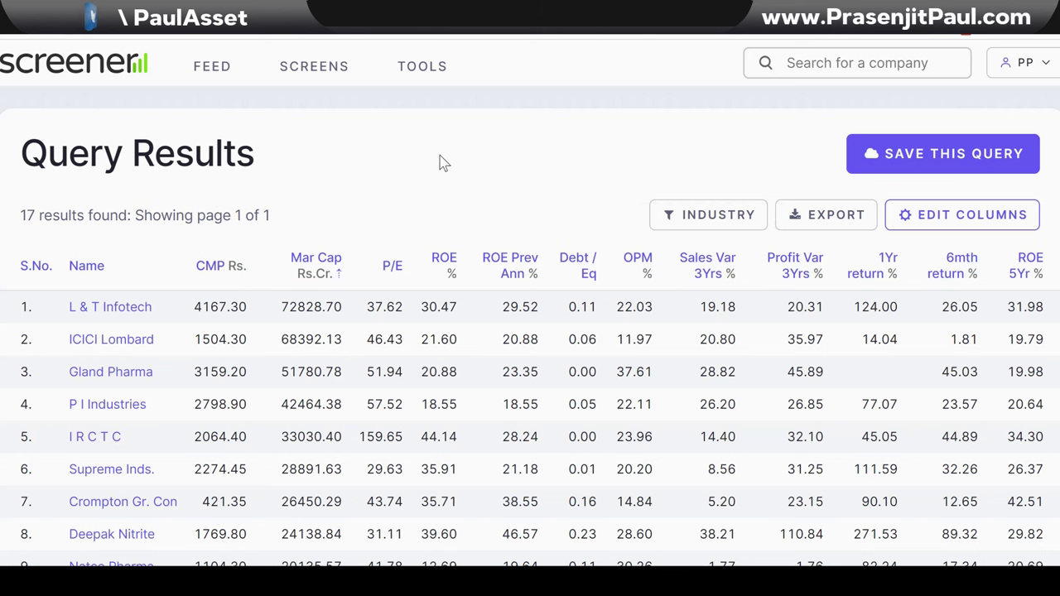
- Examine the screening criteria in the Search Query section below the results, from Market Capitalization to OPM
scroll(439, 165, down, 10)
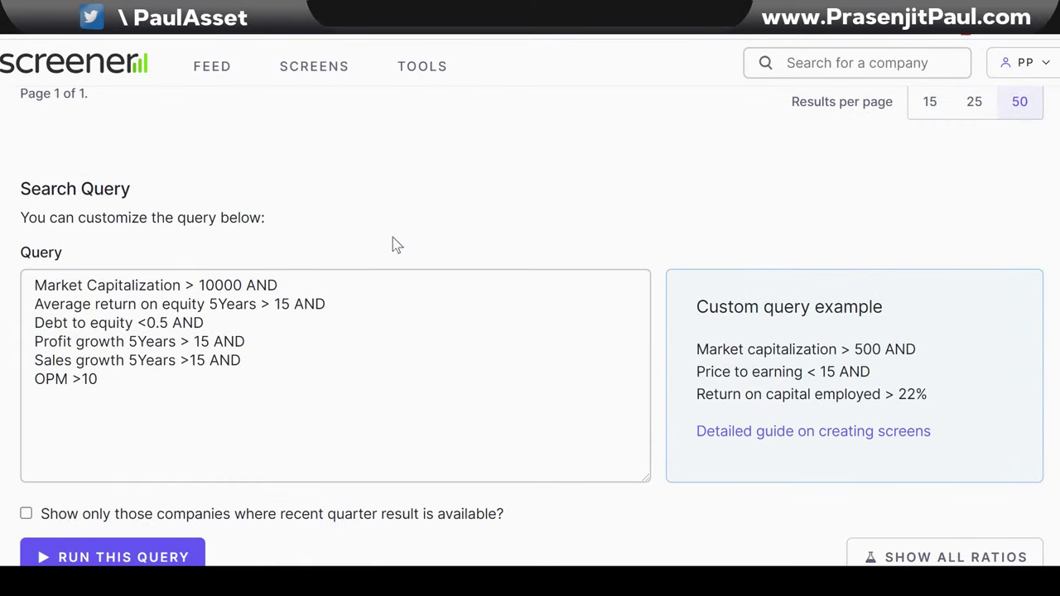
scroll(640, 380, down, 1)
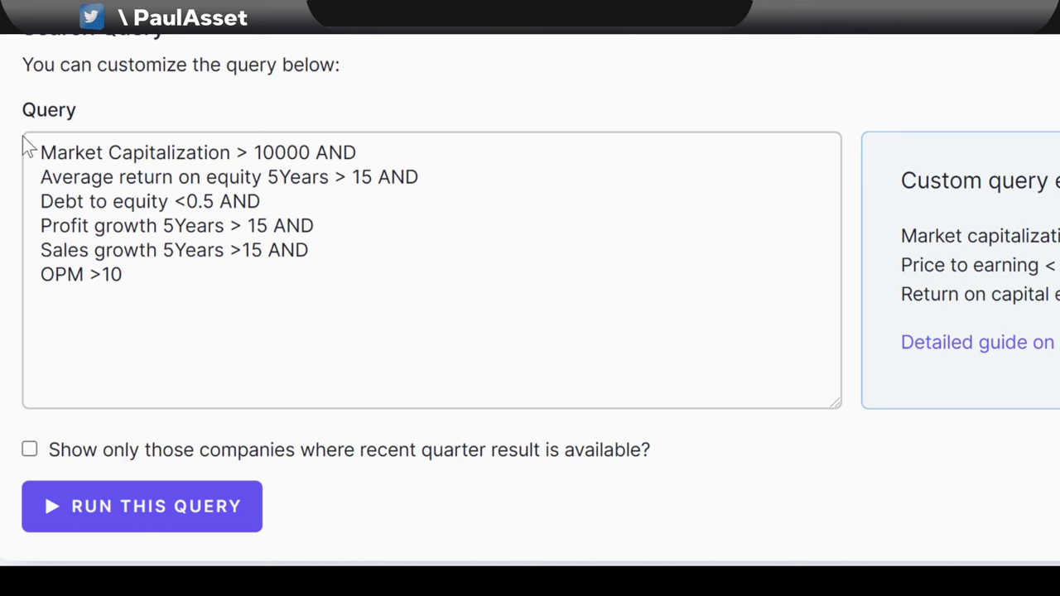
drag(23, 131, 466, 336)
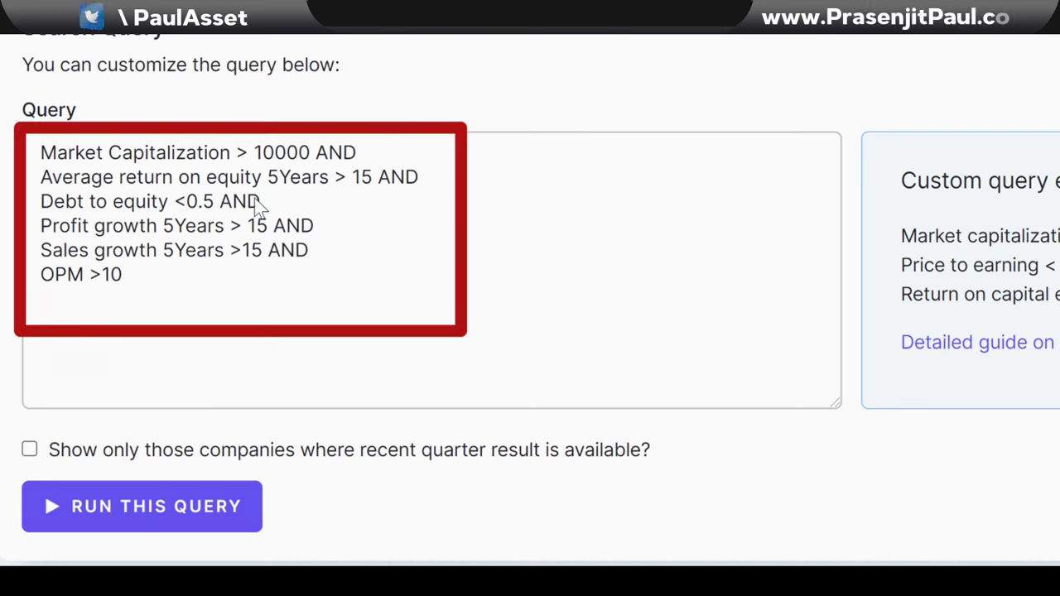